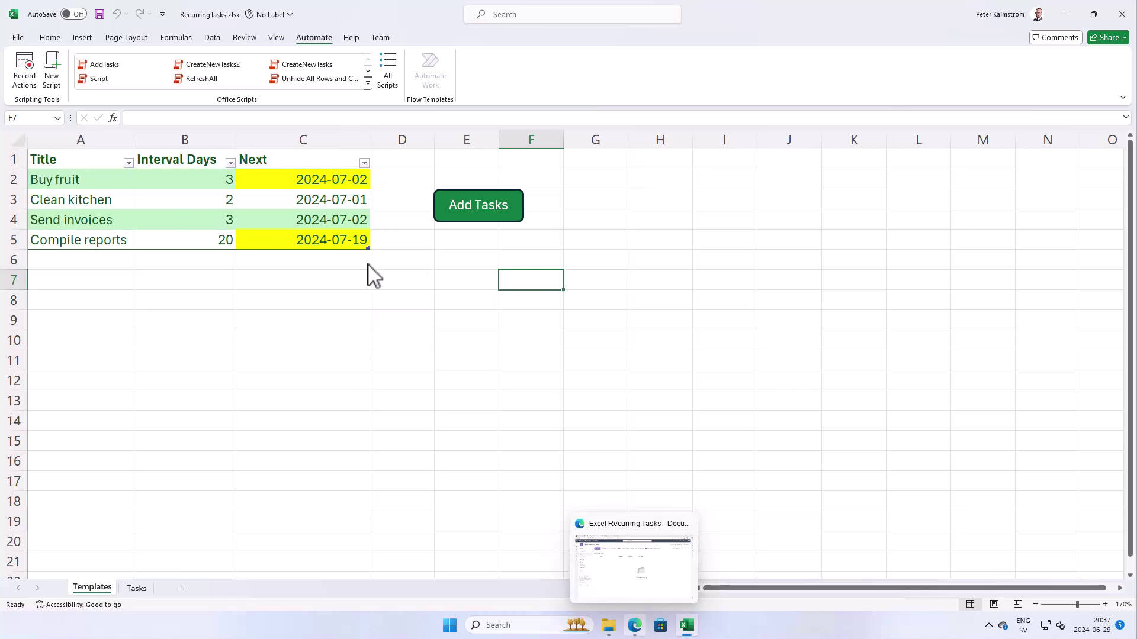
- Open the AddTasks script's details under This workbook scripts and note that scheduling requires saving
click(404, 381)
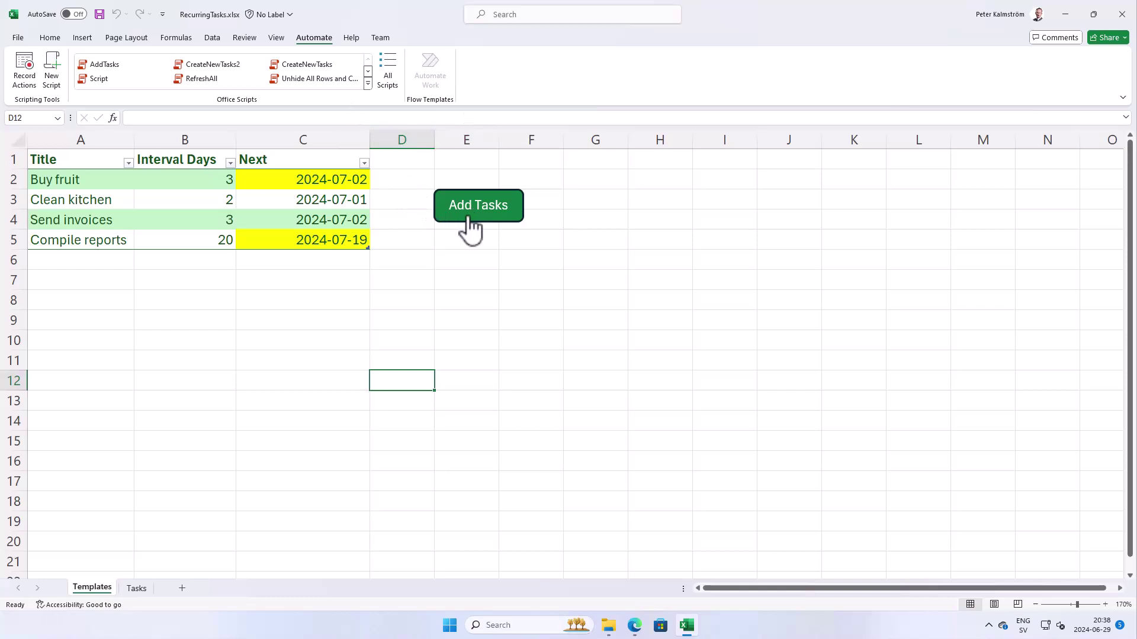
click(417, 236)
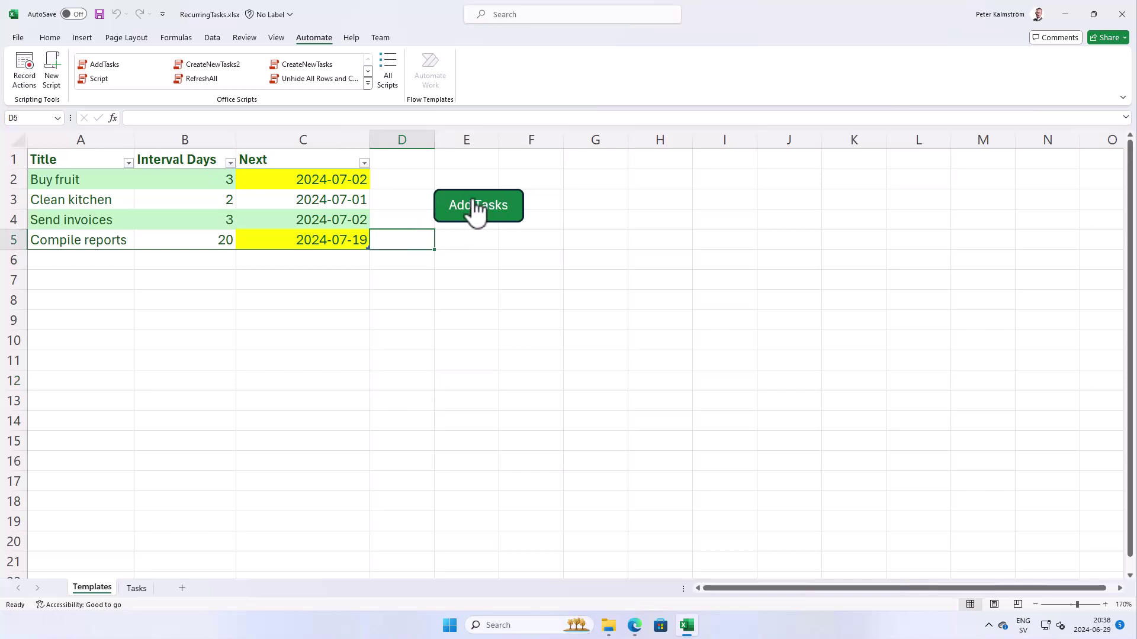
click(408, 219)
click(408, 201)
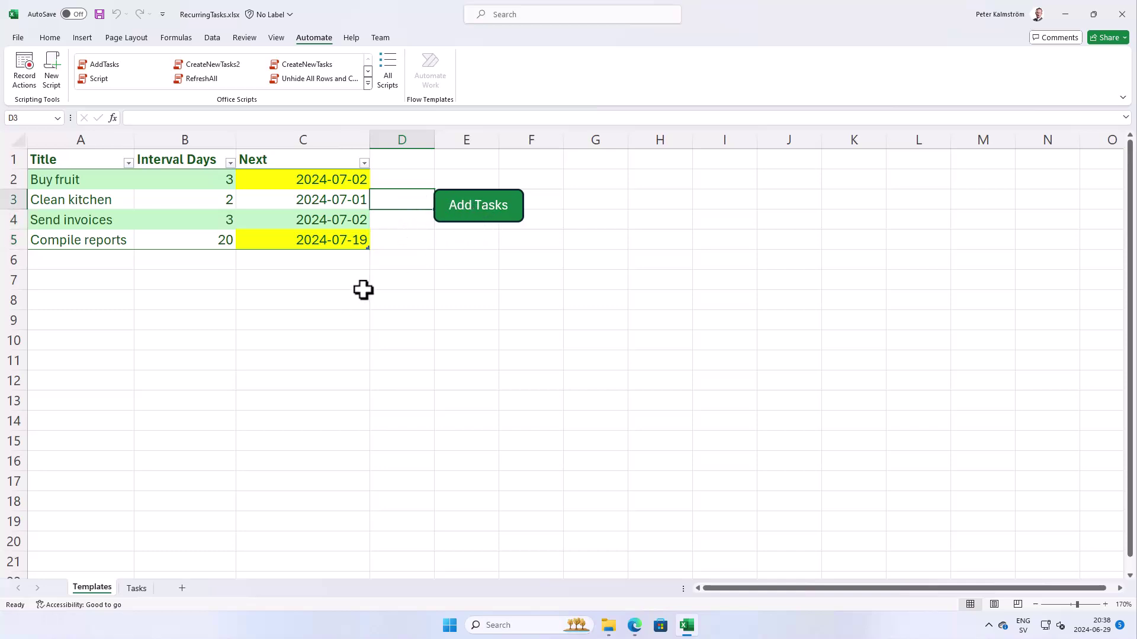
click(399, 256)
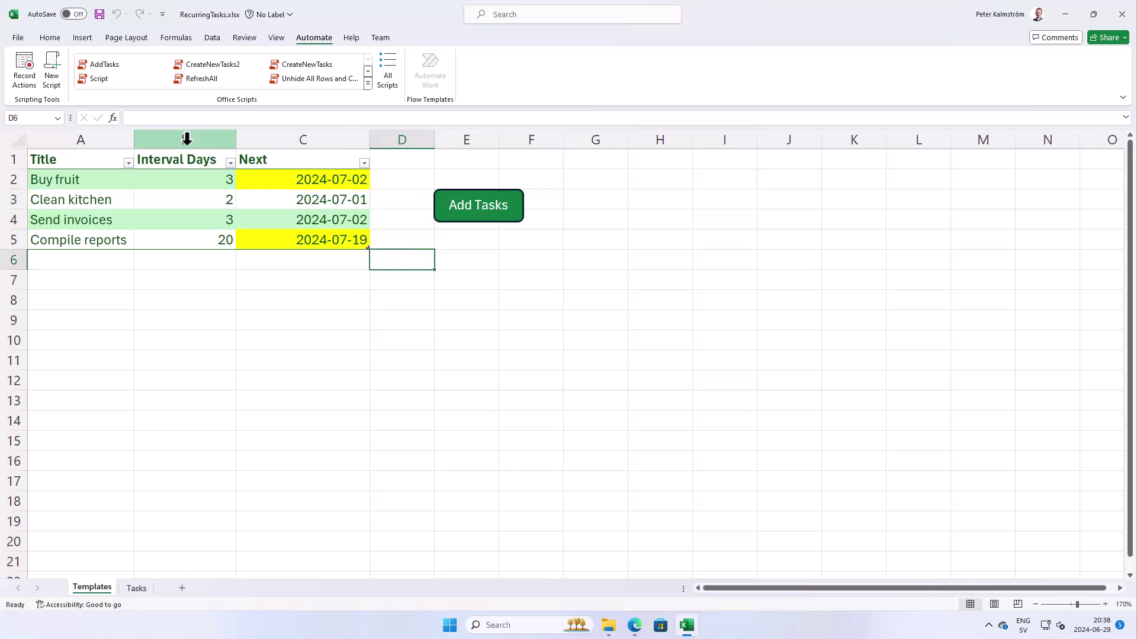
click(387, 71)
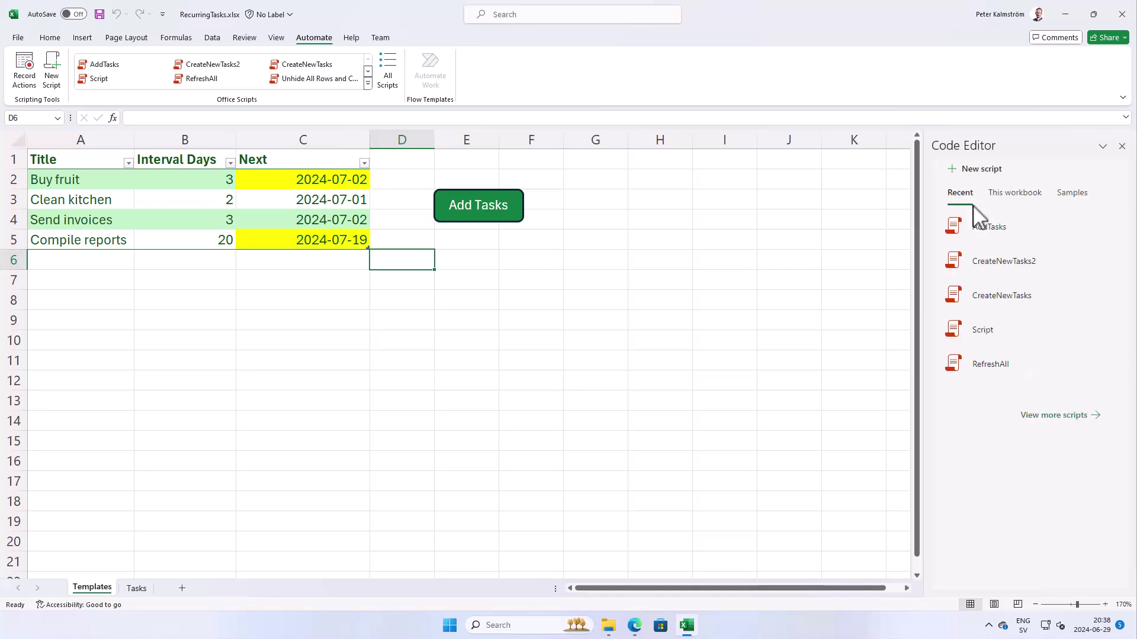
click(1013, 194)
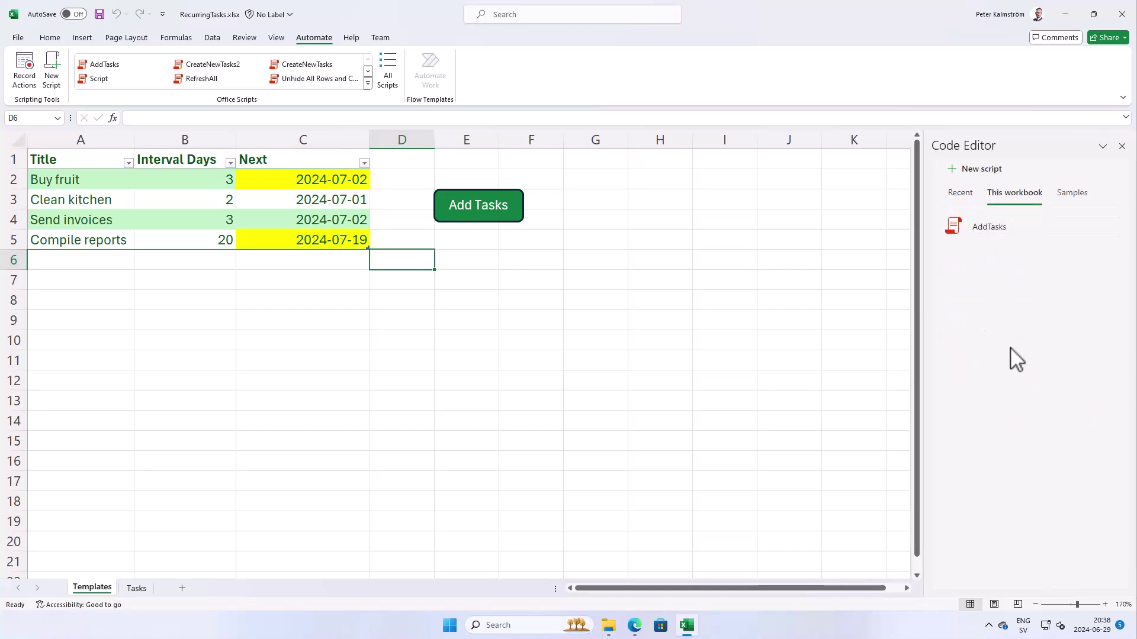
click(992, 234)
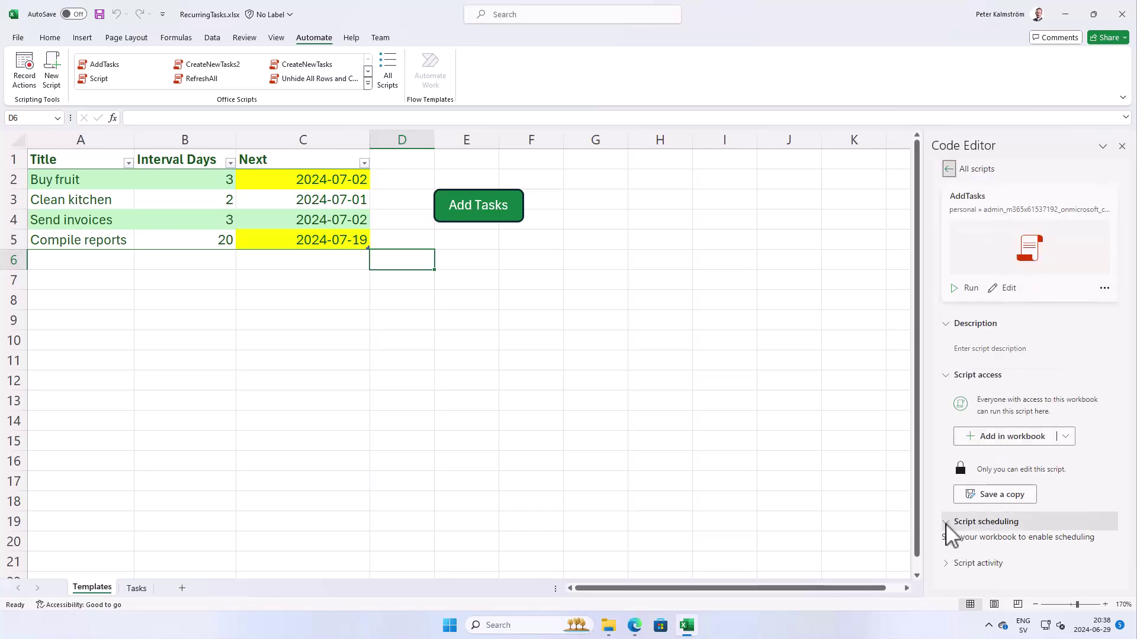
drag(961, 539, 1113, 554)
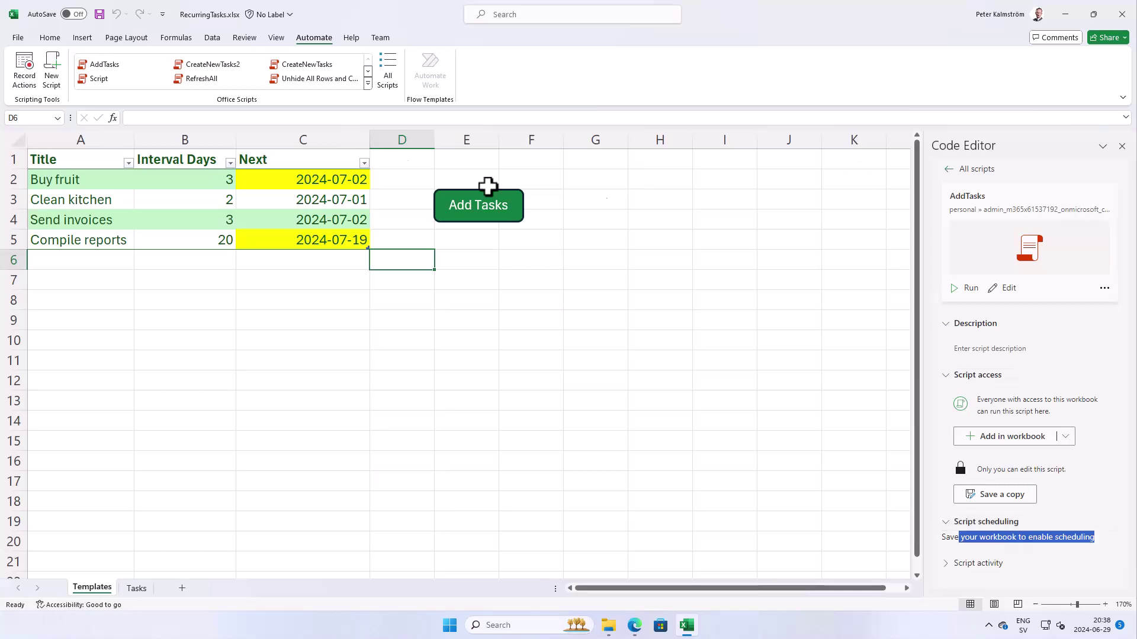
- Start a Save As with Browse and copy the Excel Recurring Tasks SharePoint site link
click(17, 39)
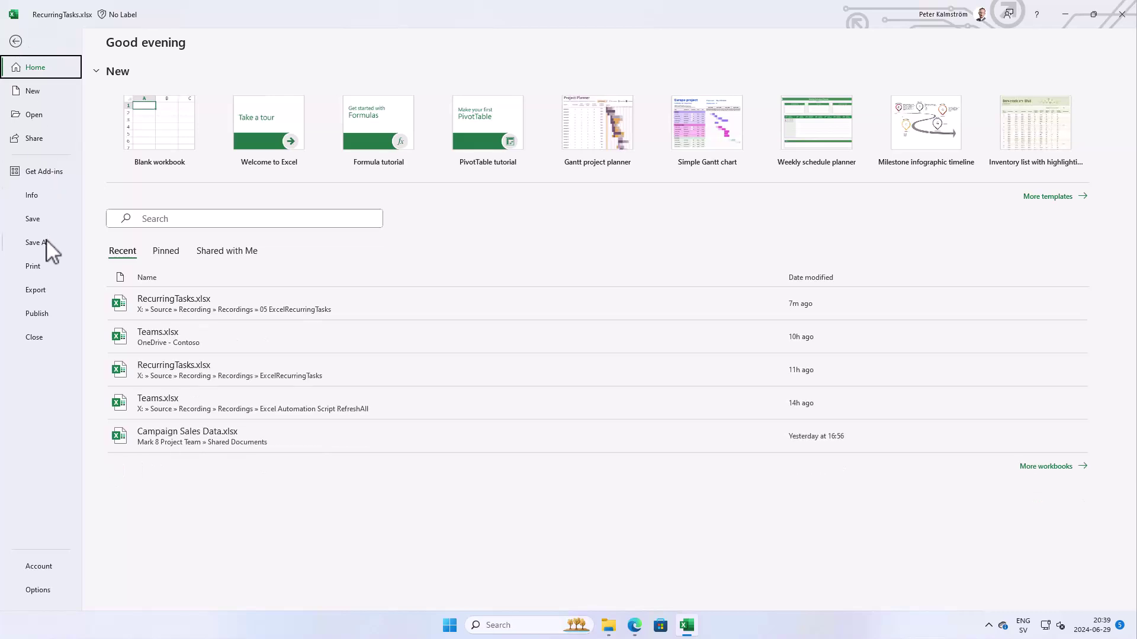
click(46, 243)
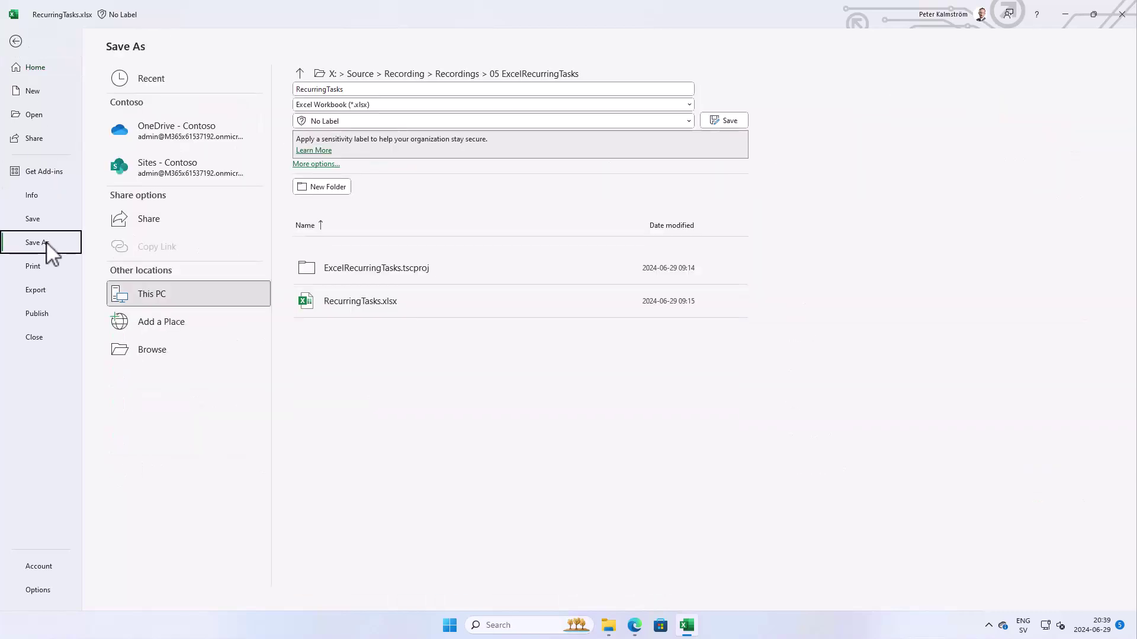
click(155, 354)
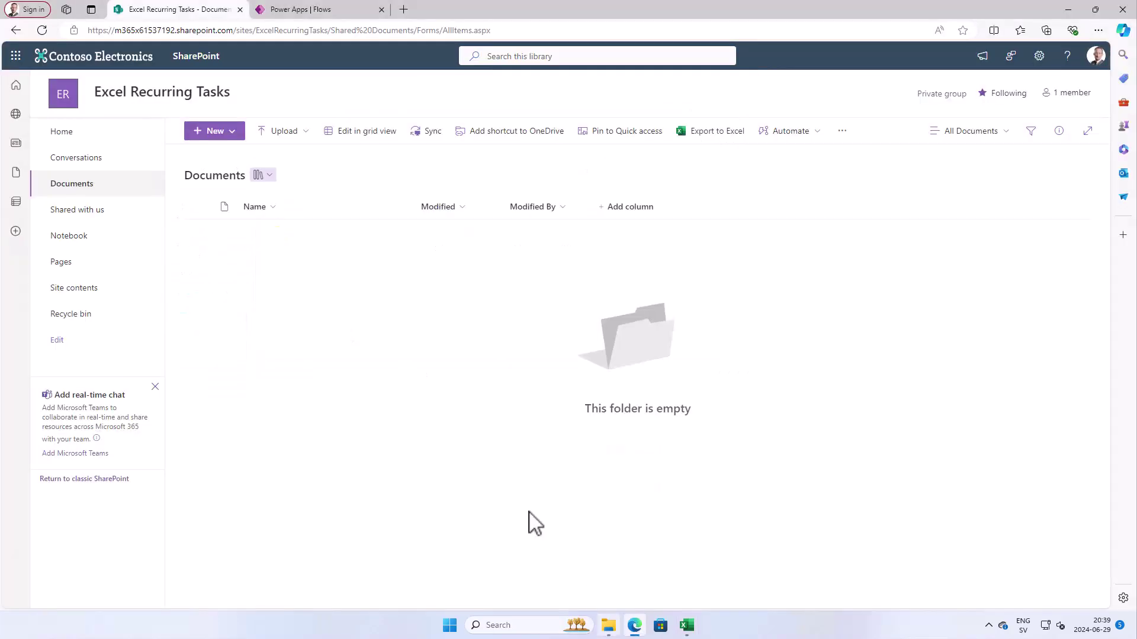
right_click(64, 99)
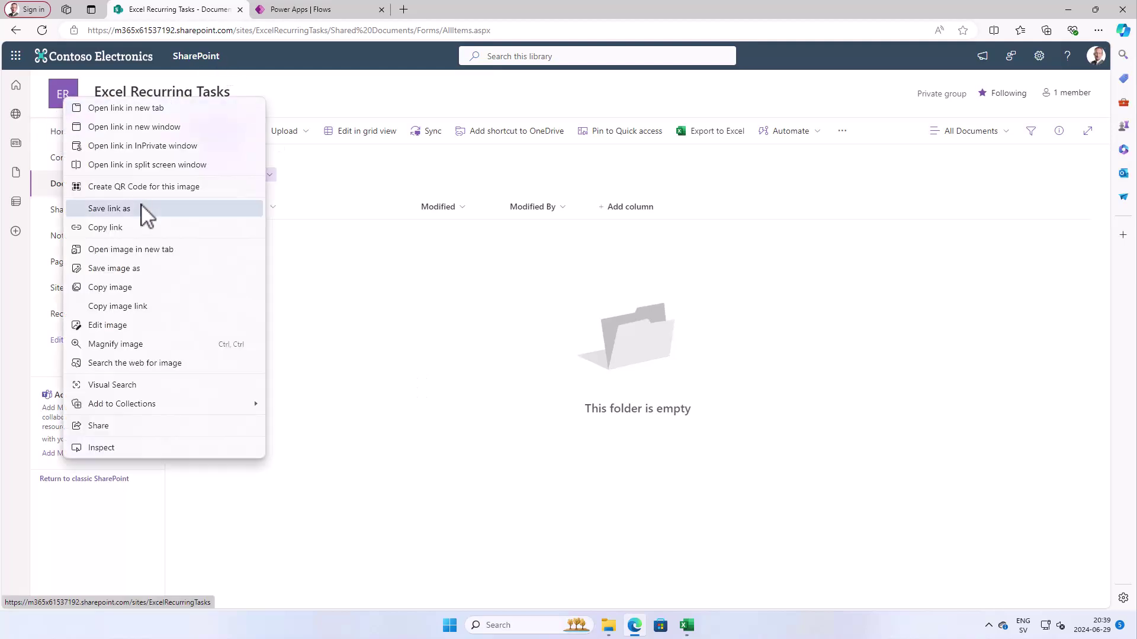
click(106, 228)
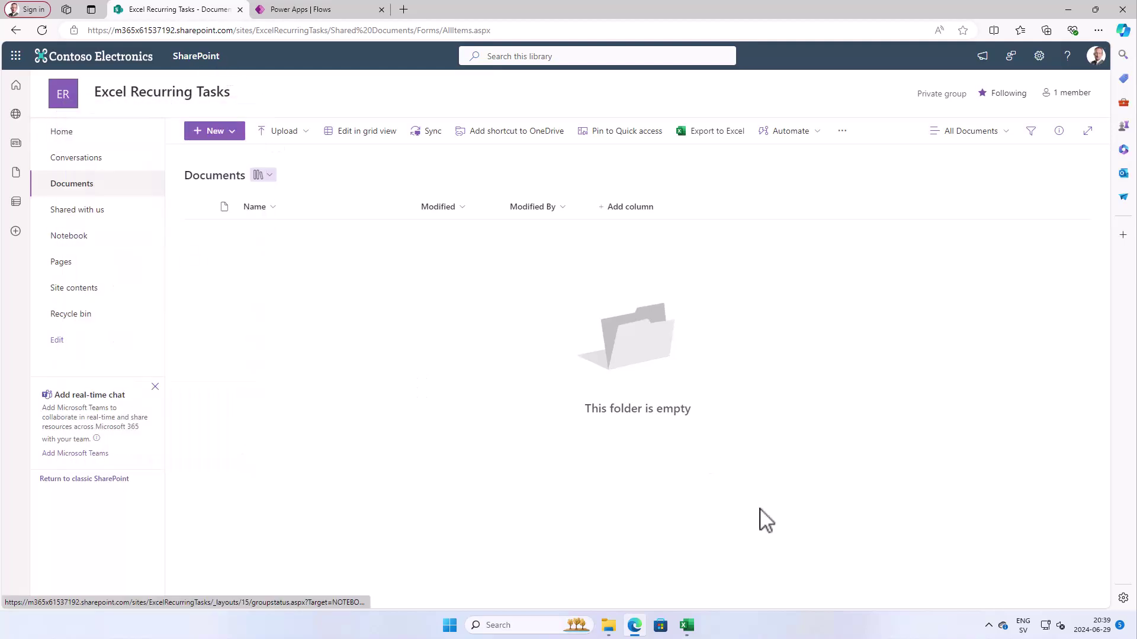
- Save RecurringTasks.xlsx into the Excel Recurring Tasks site's Documents library using the pasted site URL
click(687, 627)
click(490, 173)
key(ctrl+v)
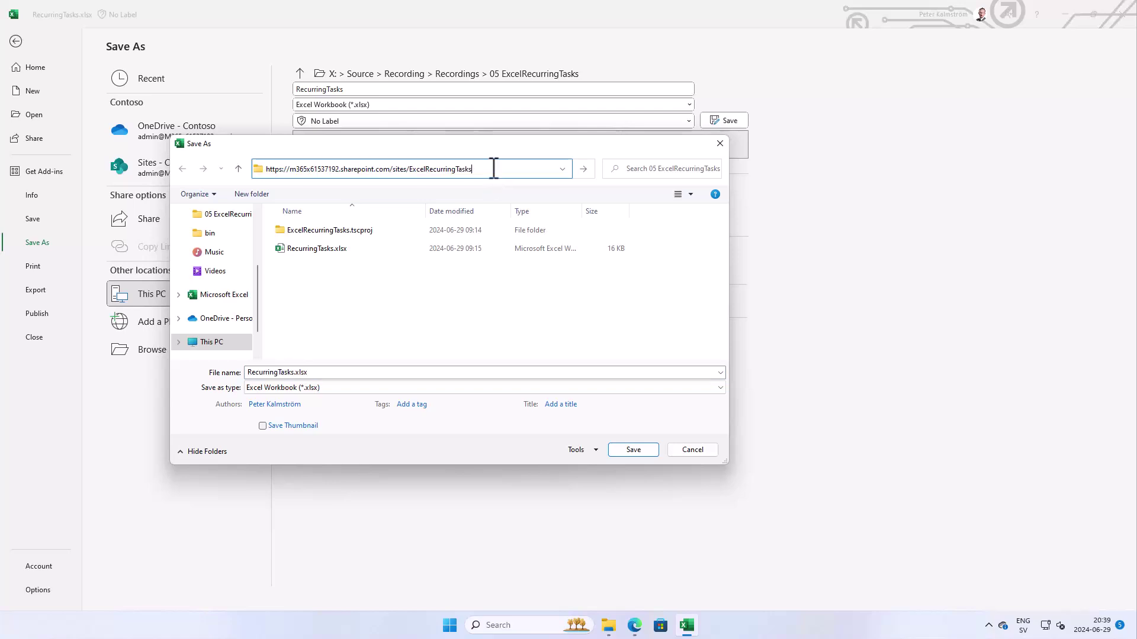
key(Return)
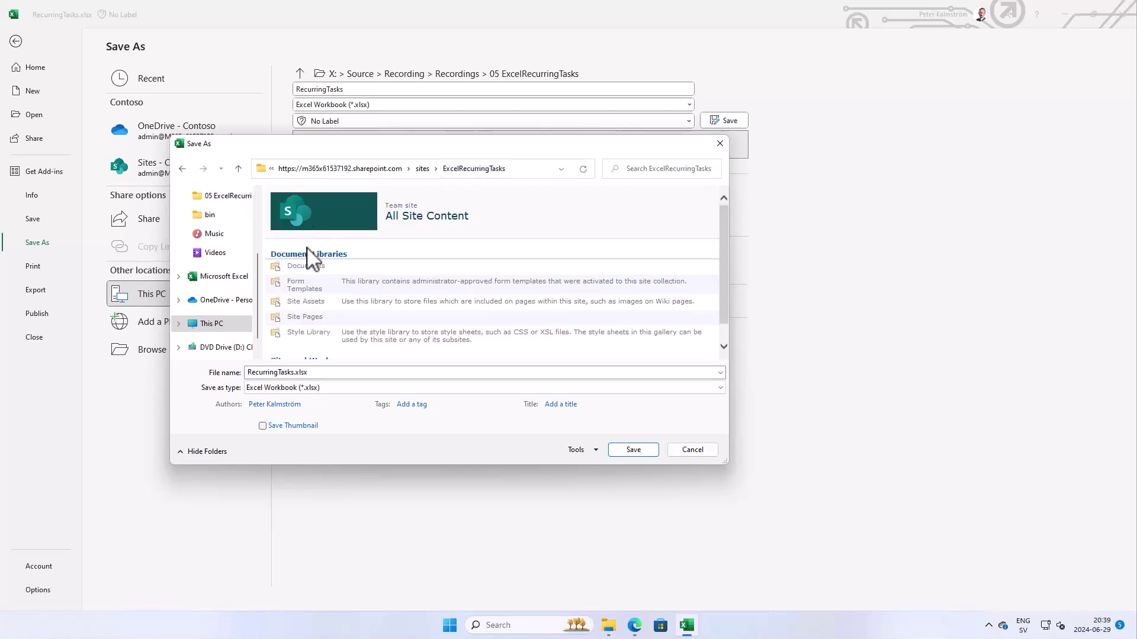
click(305, 267)
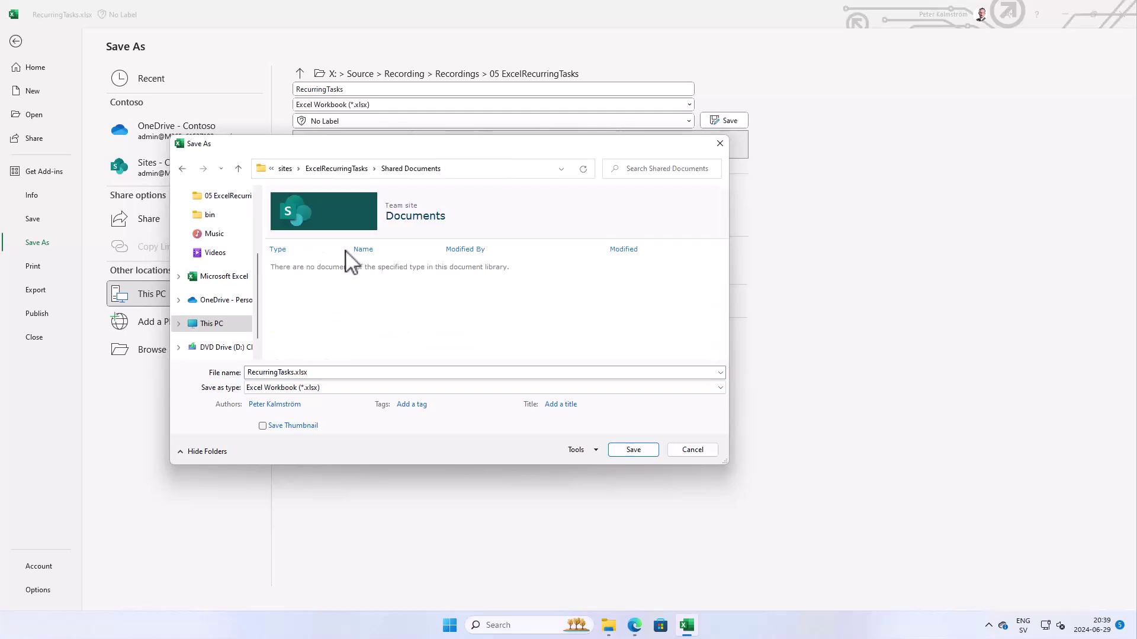
click(624, 447)
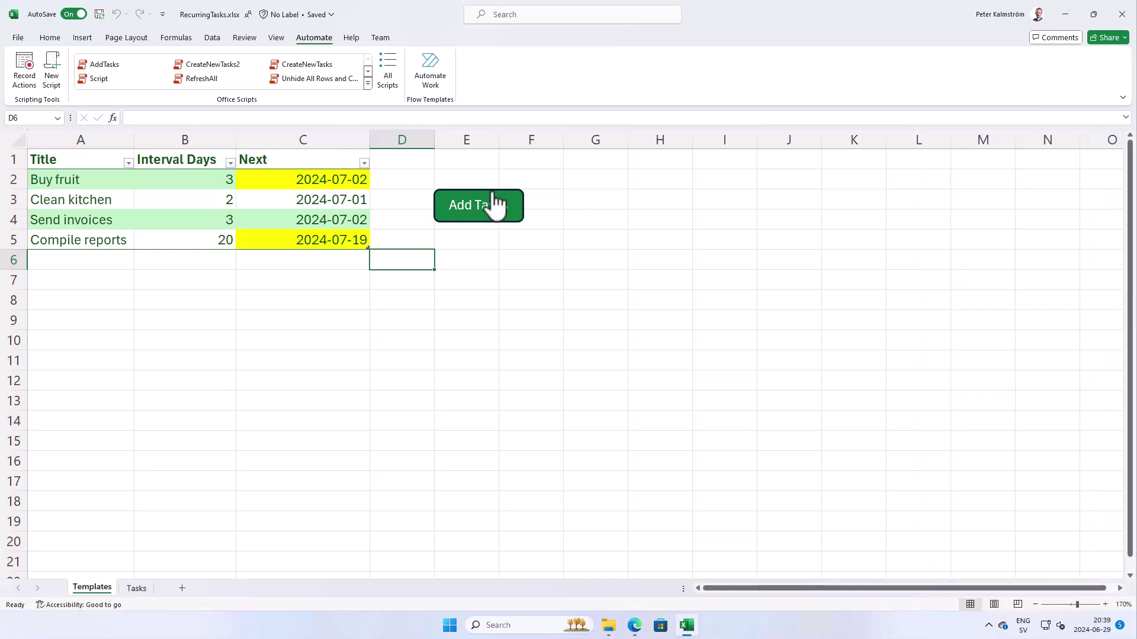
- Reopen the AddTasks script details and scroll to Script scheduling with the Excel Online (Business) connection
click(388, 69)
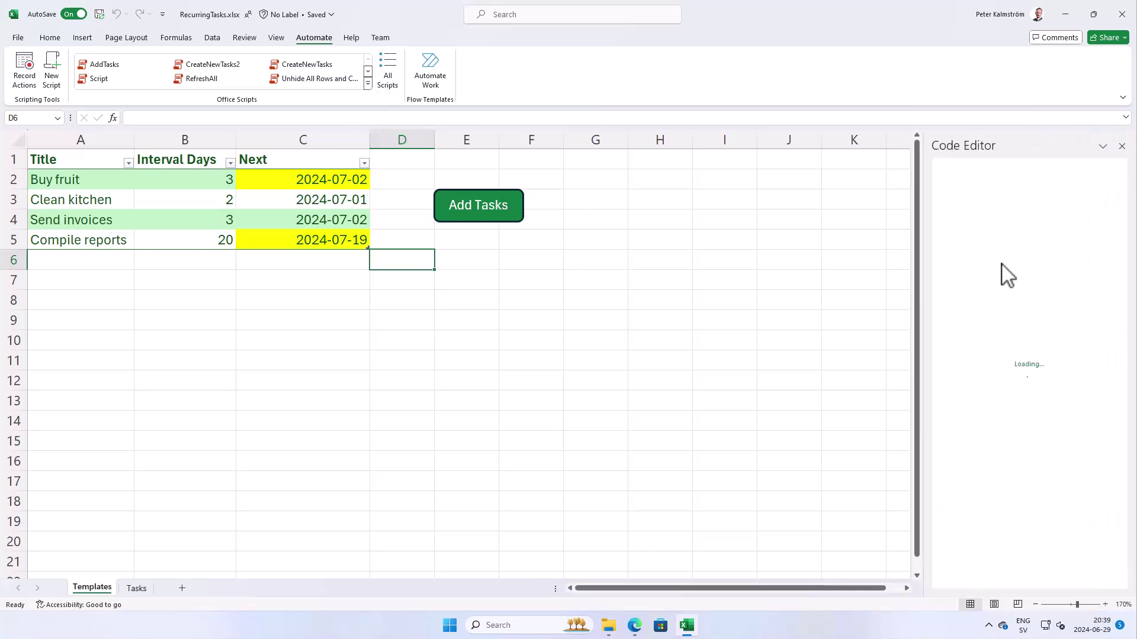
click(1014, 193)
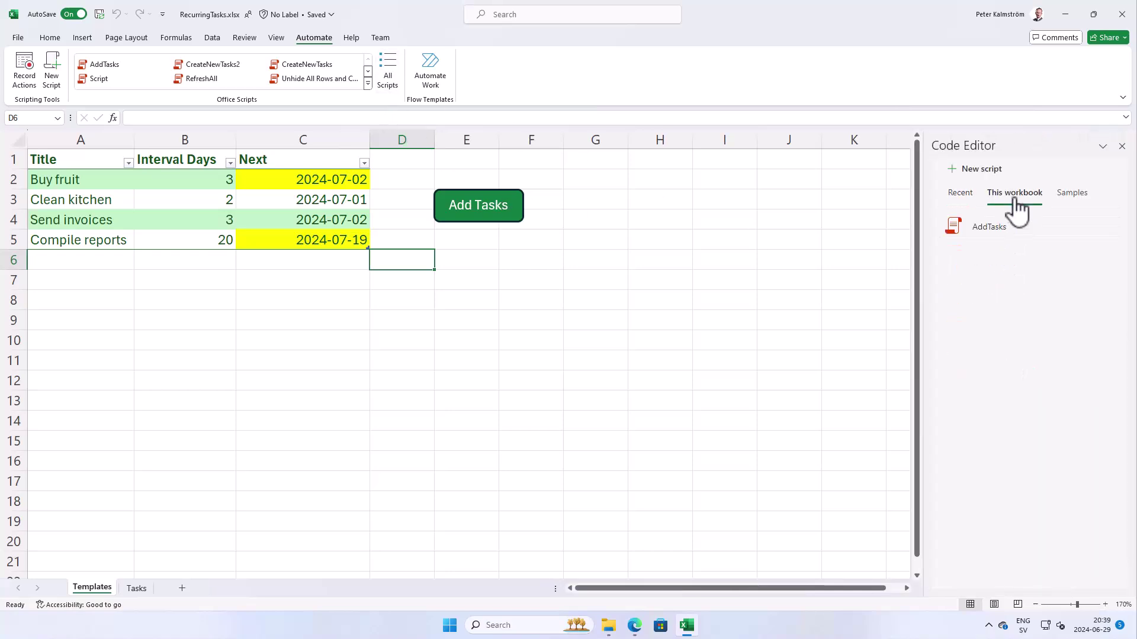
click(1009, 226)
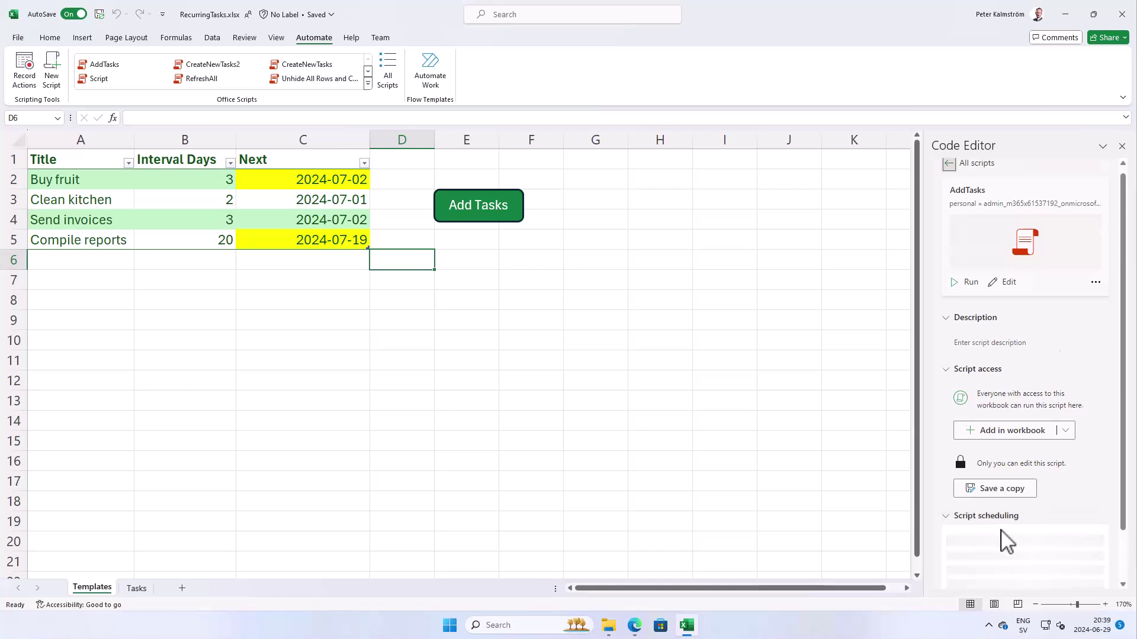
scroll(1005, 540, down, 1)
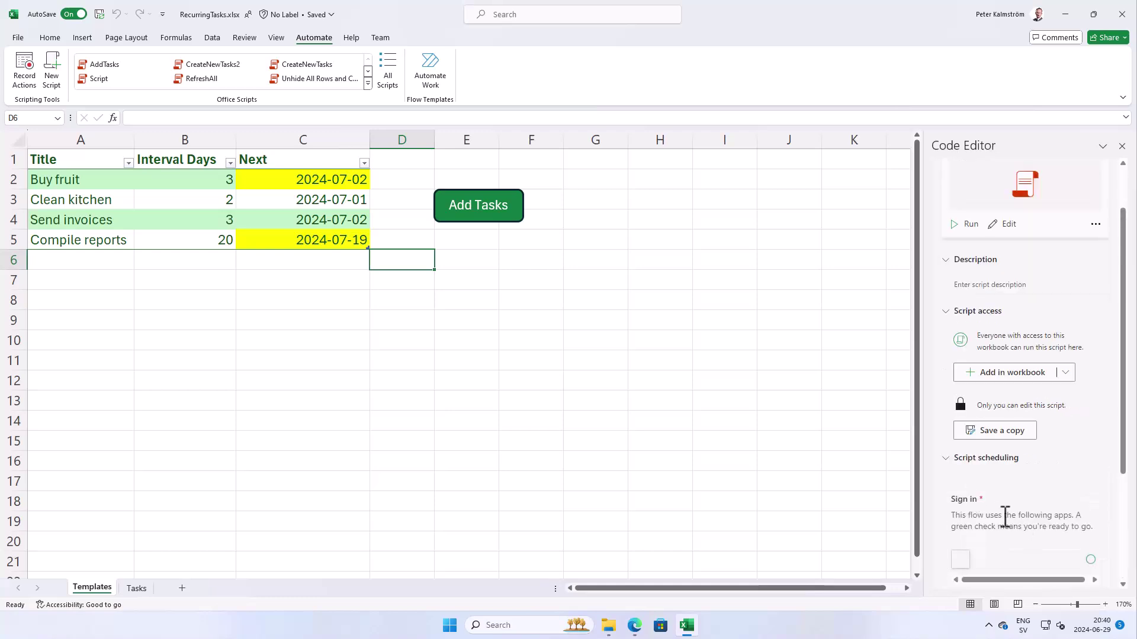
scroll(1005, 517, down, 2)
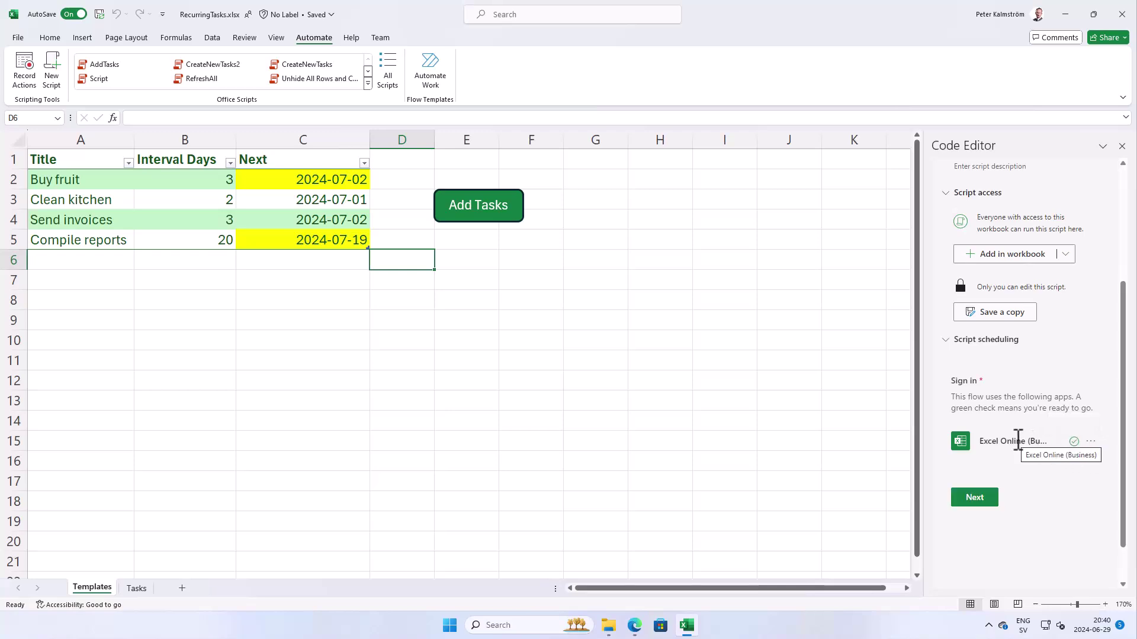
- Create a flow for AddTasks repeating every day, starting 6/30/24 at 6:00 AM
click(995, 498)
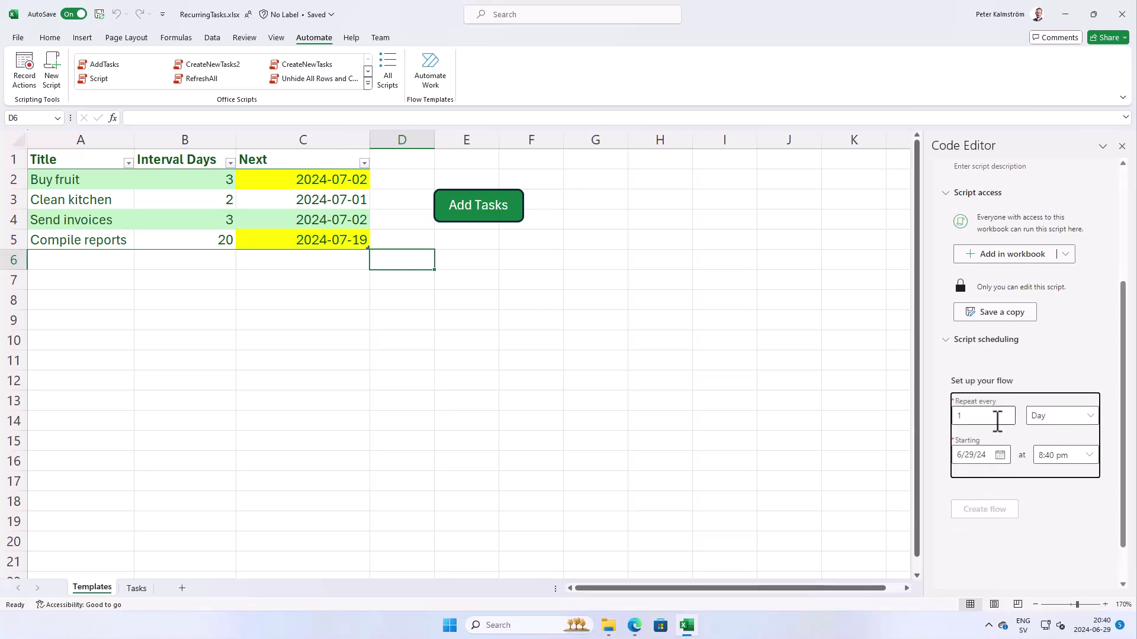
click(1063, 456)
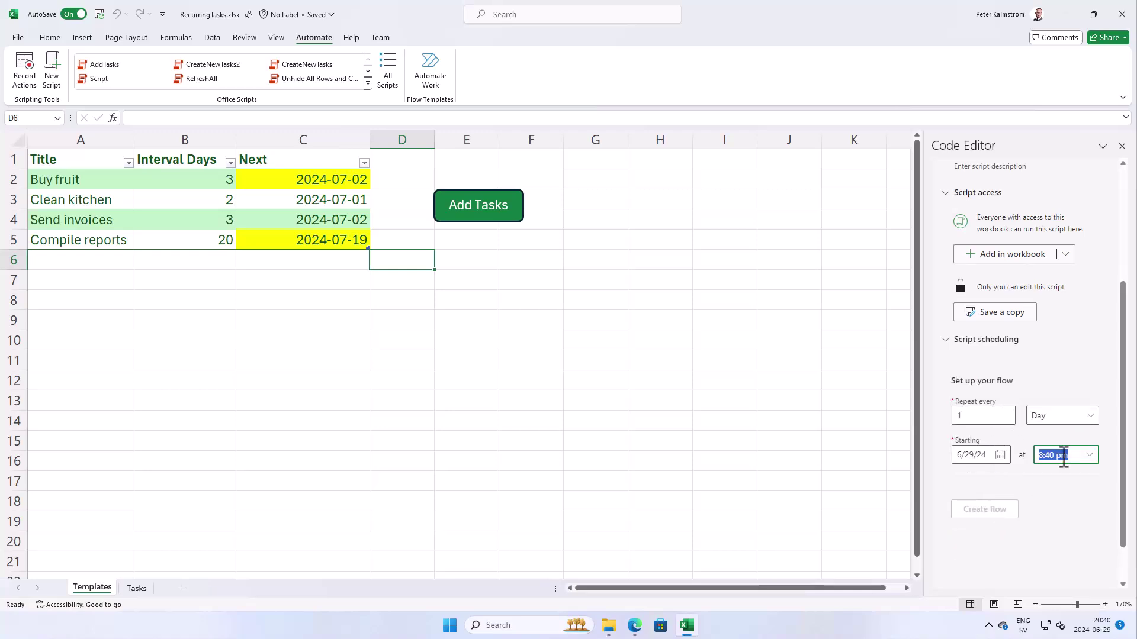
click(1089, 458)
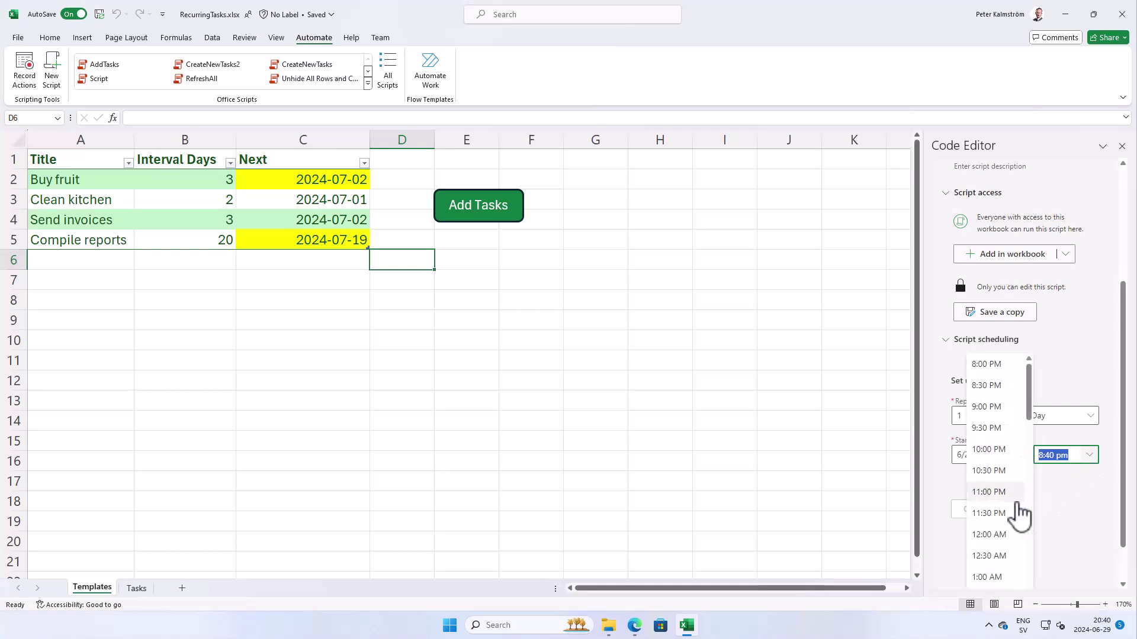
scroll(1014, 527, down, 3)
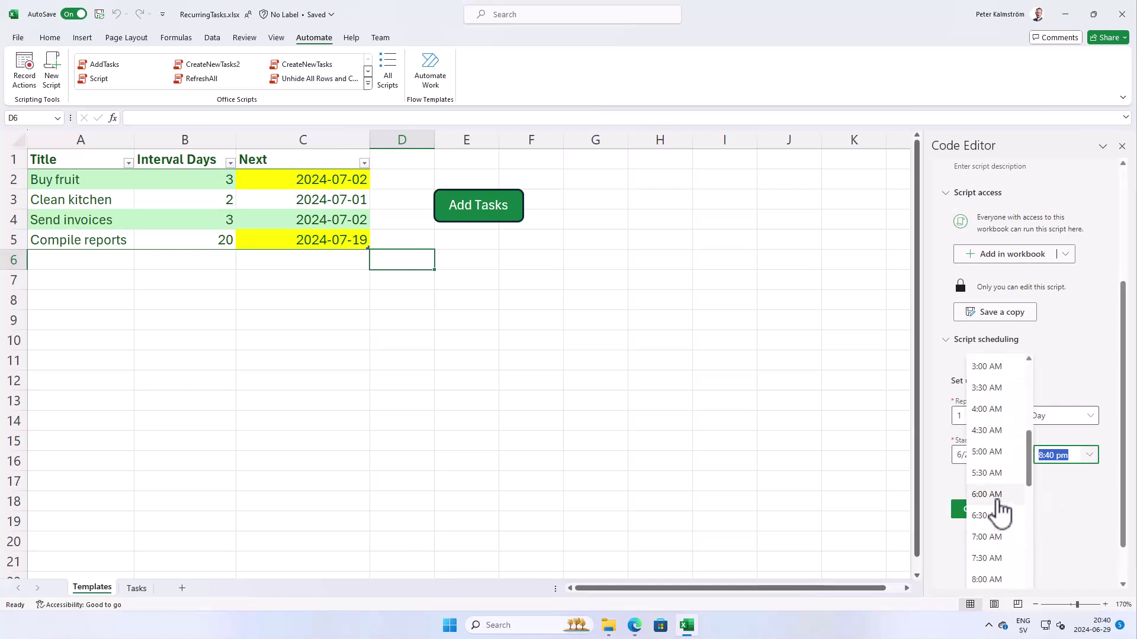
click(998, 509)
click(1000, 458)
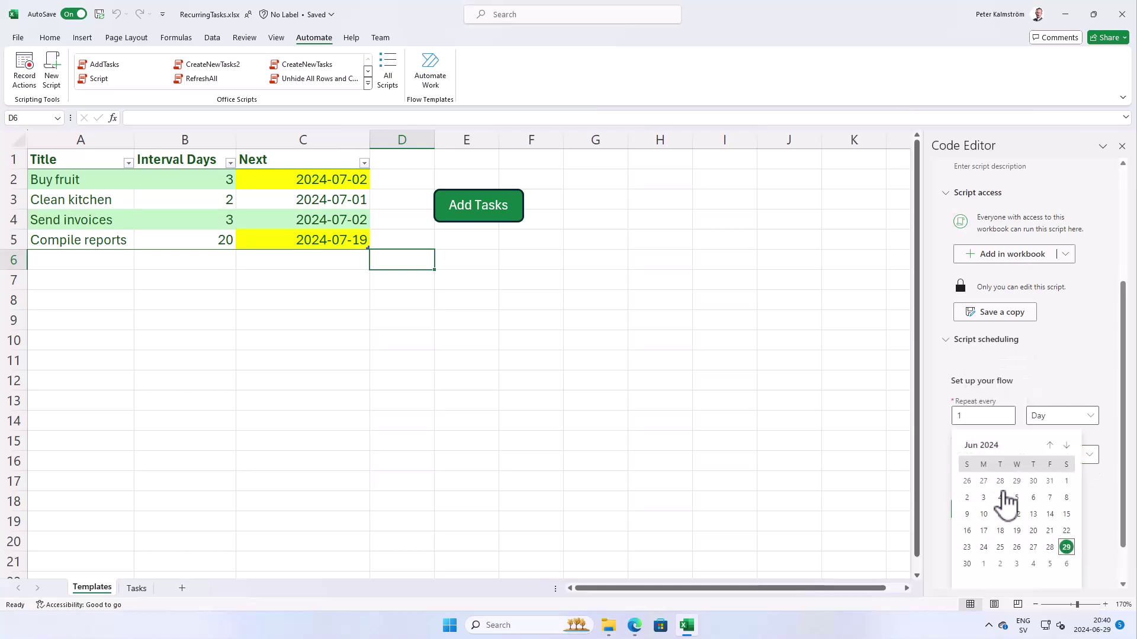
click(967, 563)
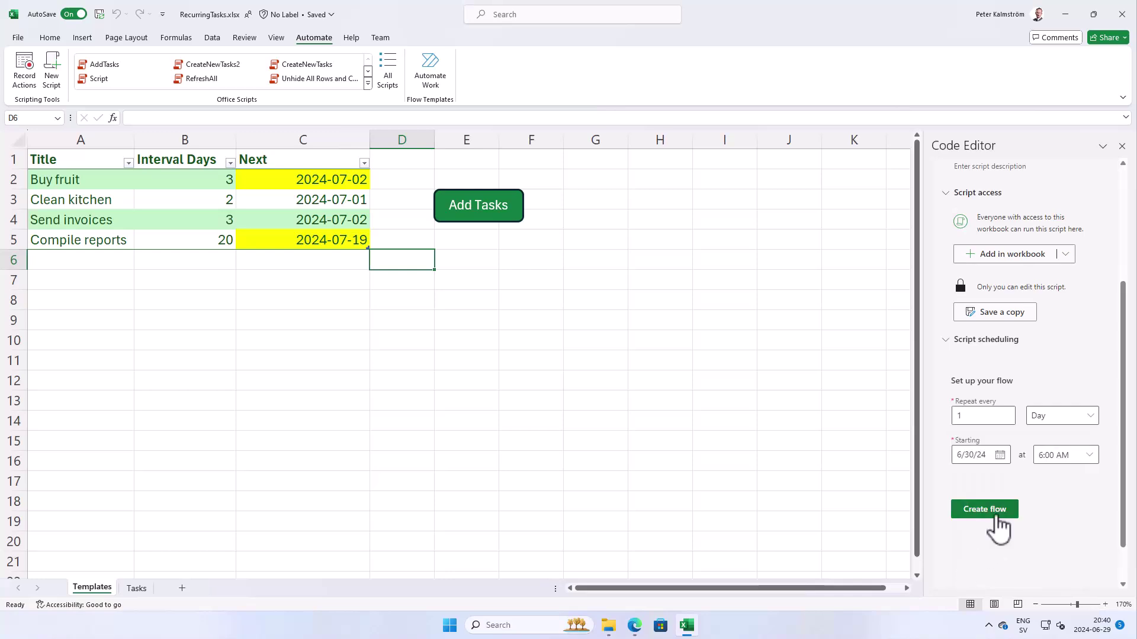
click(994, 516)
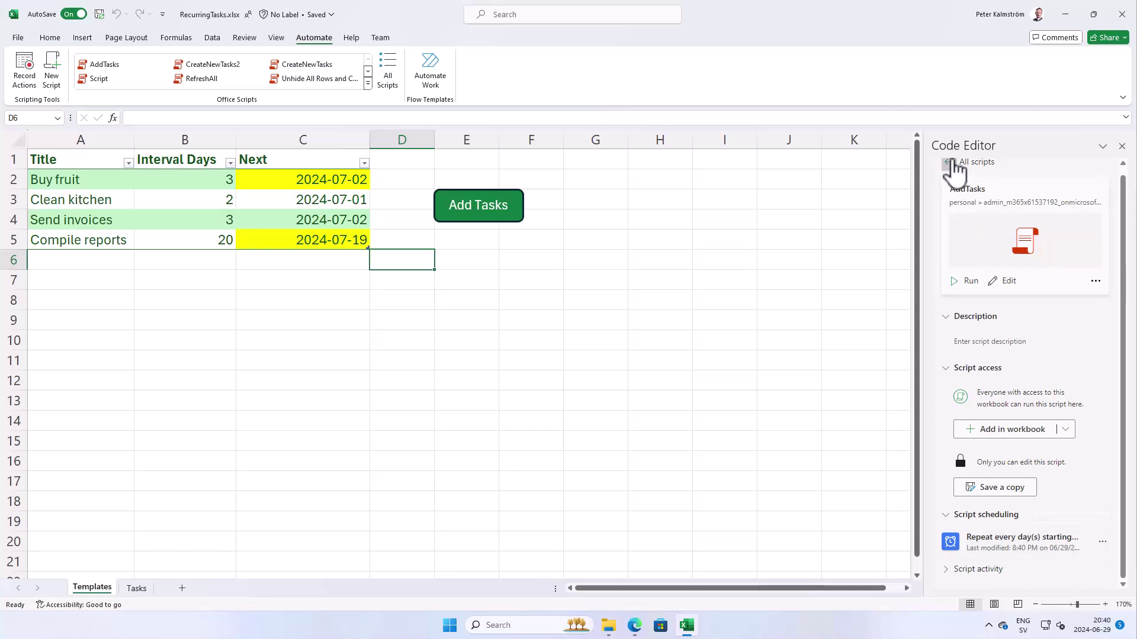
click(542, 243)
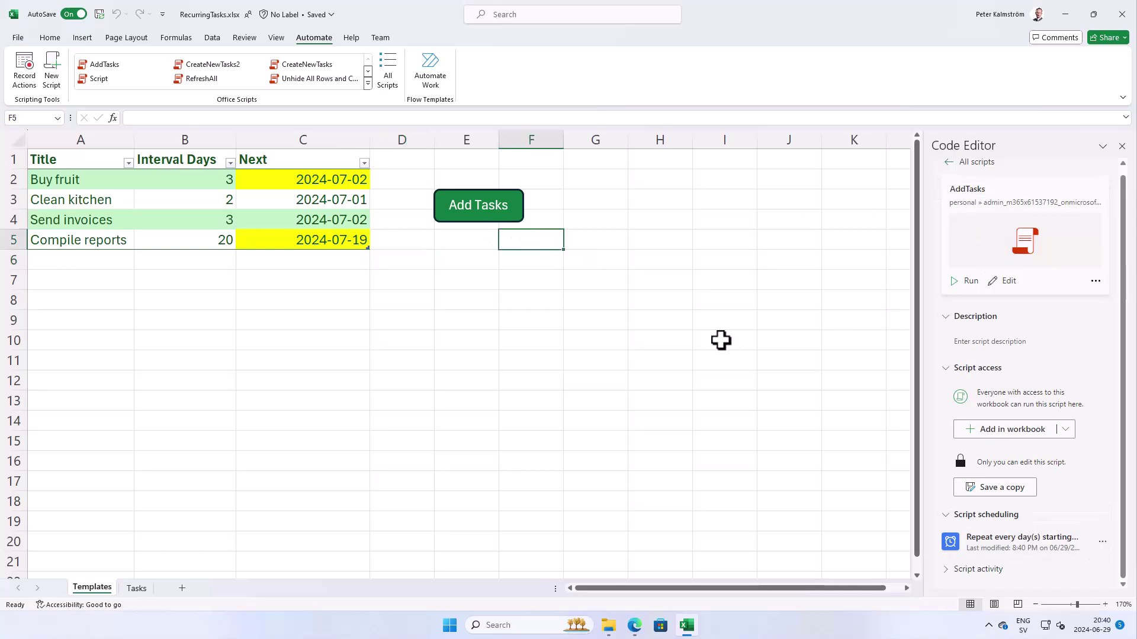
- Reload the Power Apps Flows page and switch to the Contoso (default) environment to see the flow
click(635, 625)
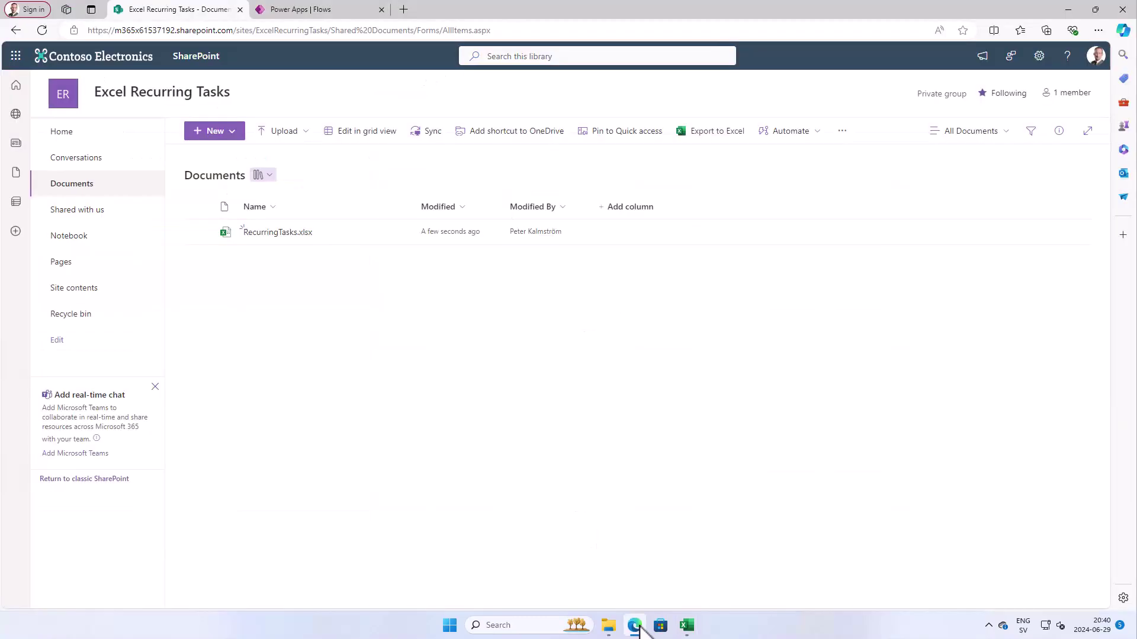
click(306, 12)
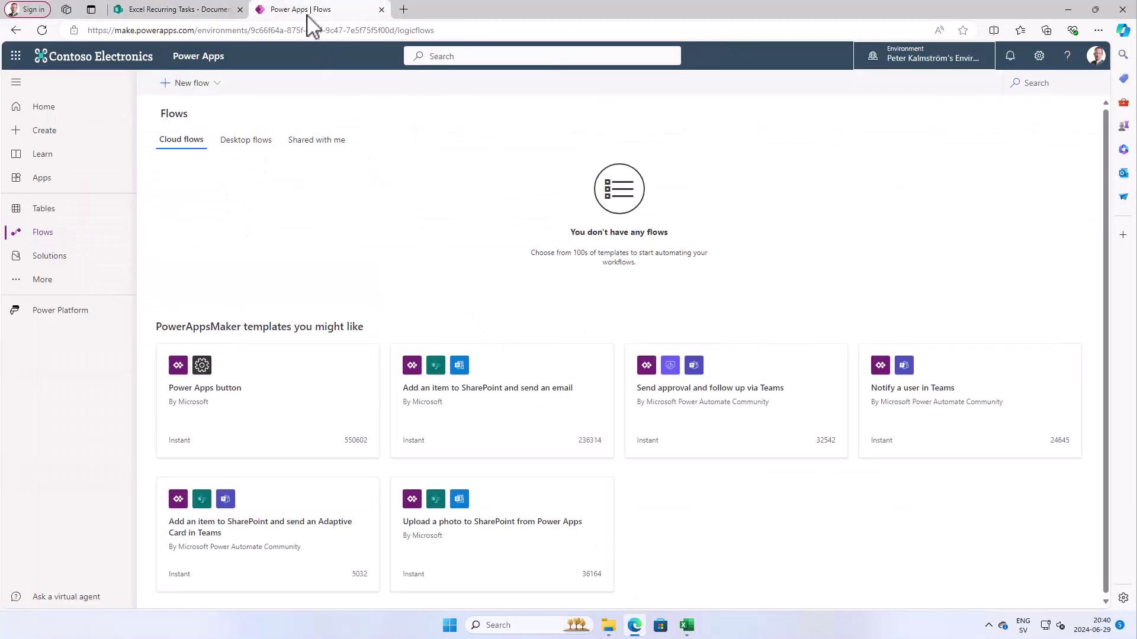
click(42, 31)
click(928, 63)
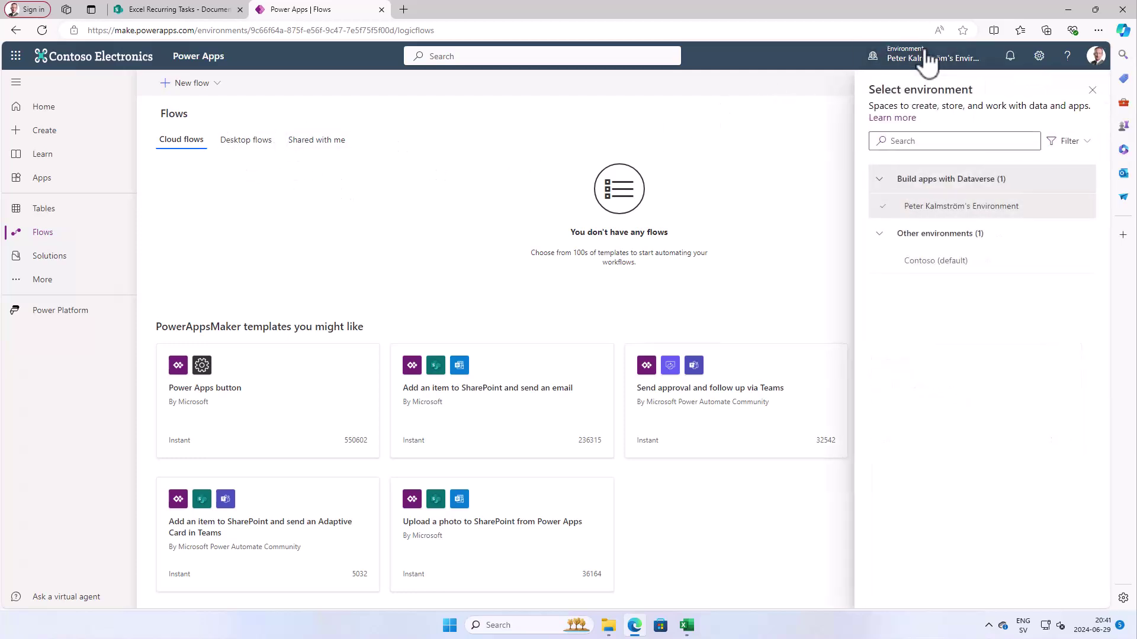
click(917, 261)
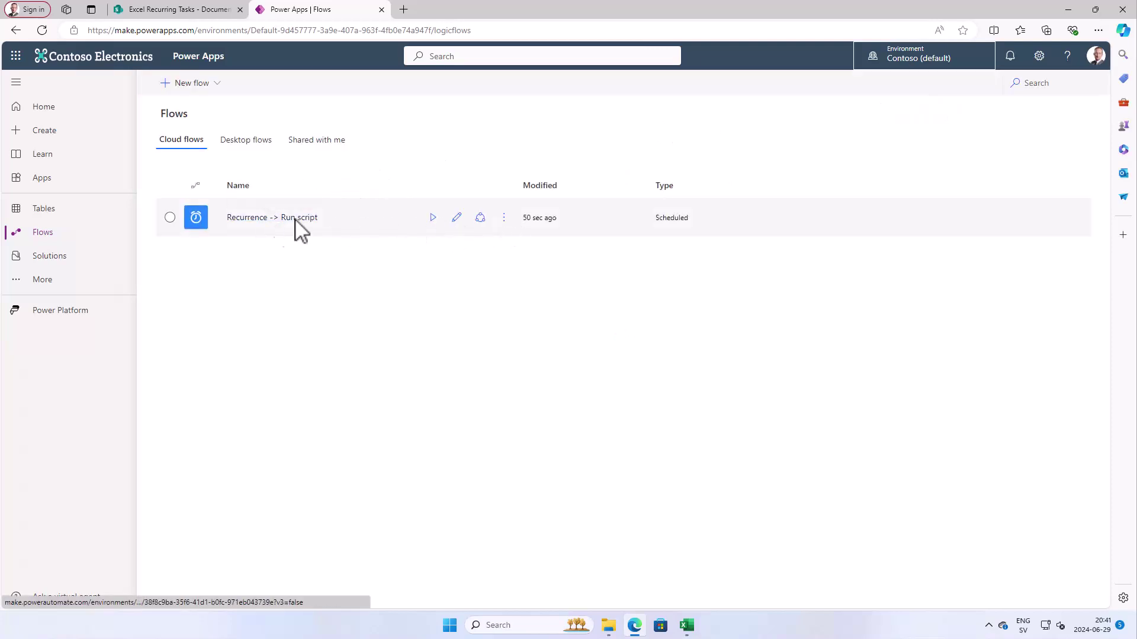
- Rename the flow to 'Create Daily Tasks From Excel Template', save it, and check Recurrence is every 1 Day
click(284, 218)
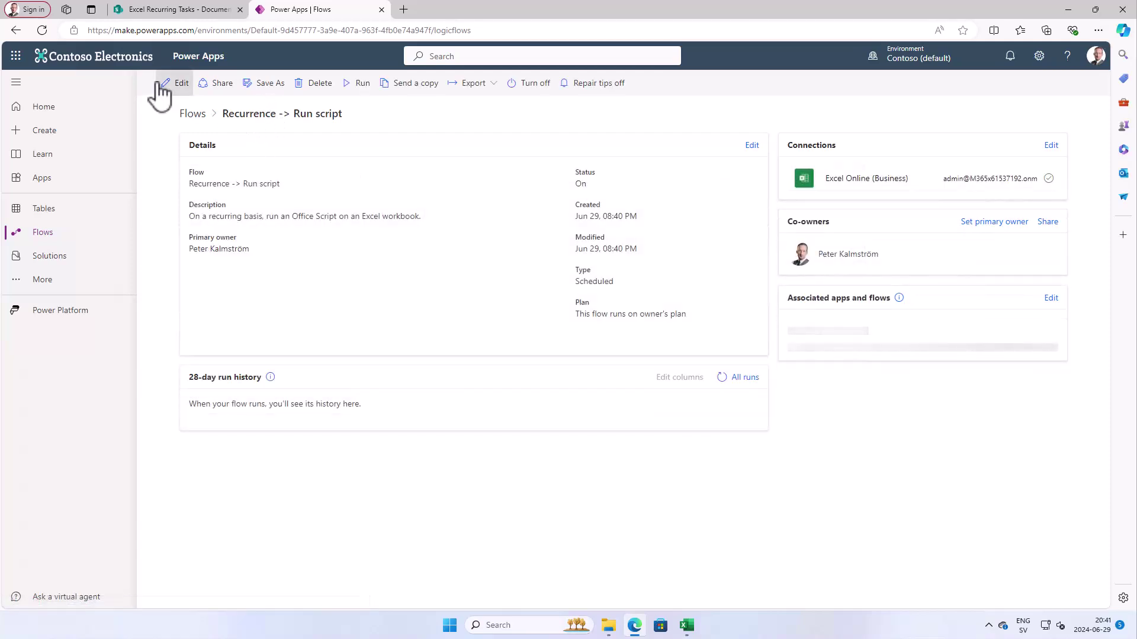
click(182, 84)
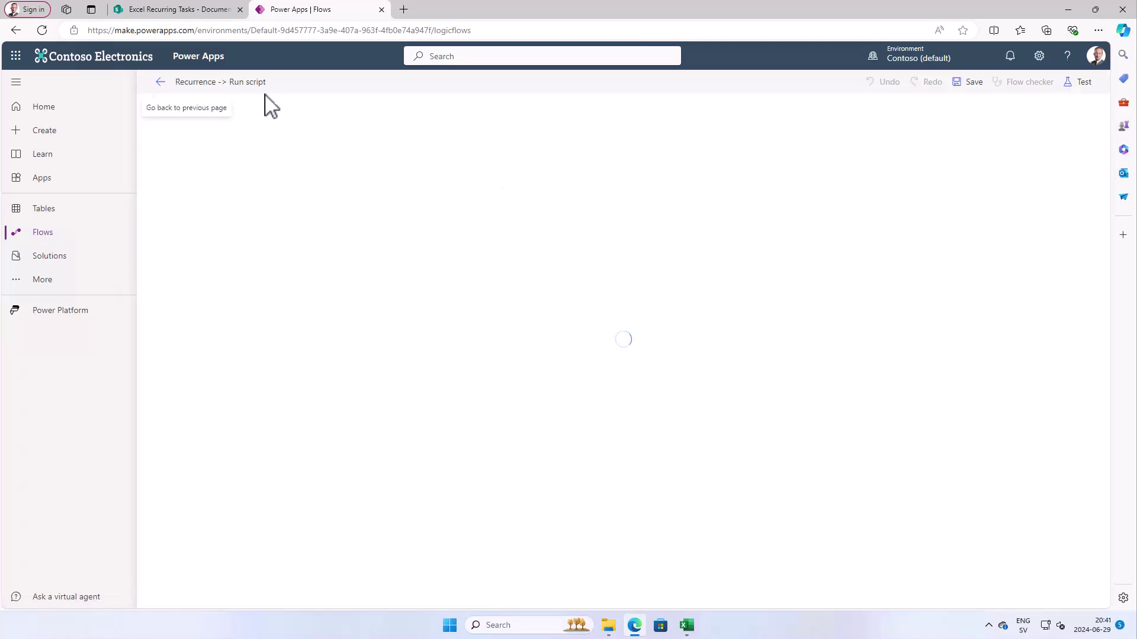
click(259, 83)
text(Create Dail)
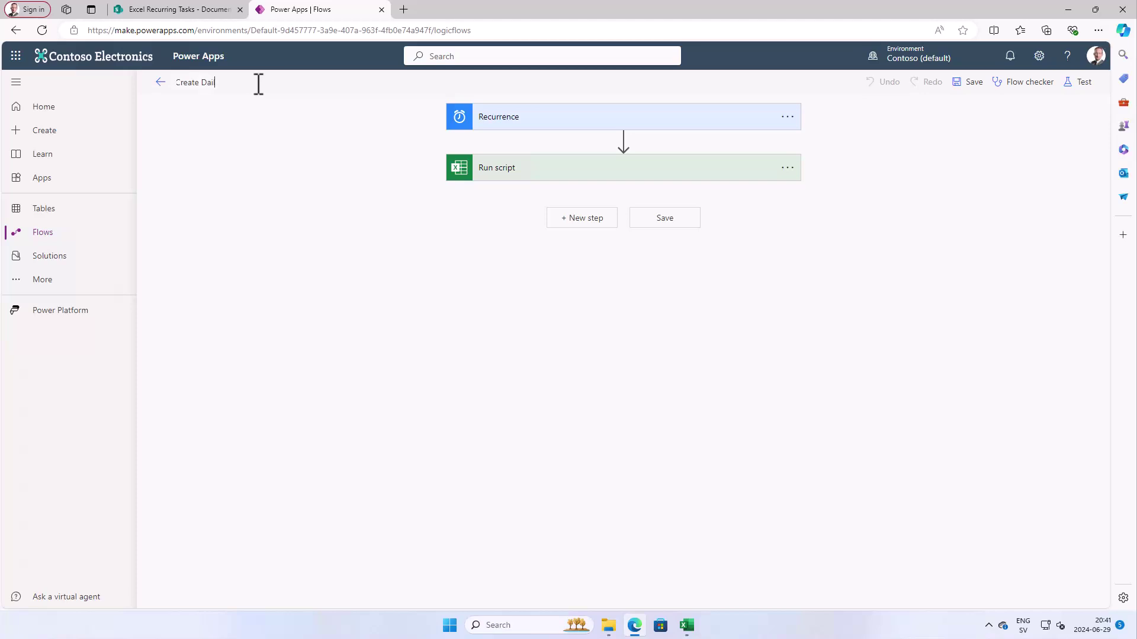
text(y Tasks From Excel Template)
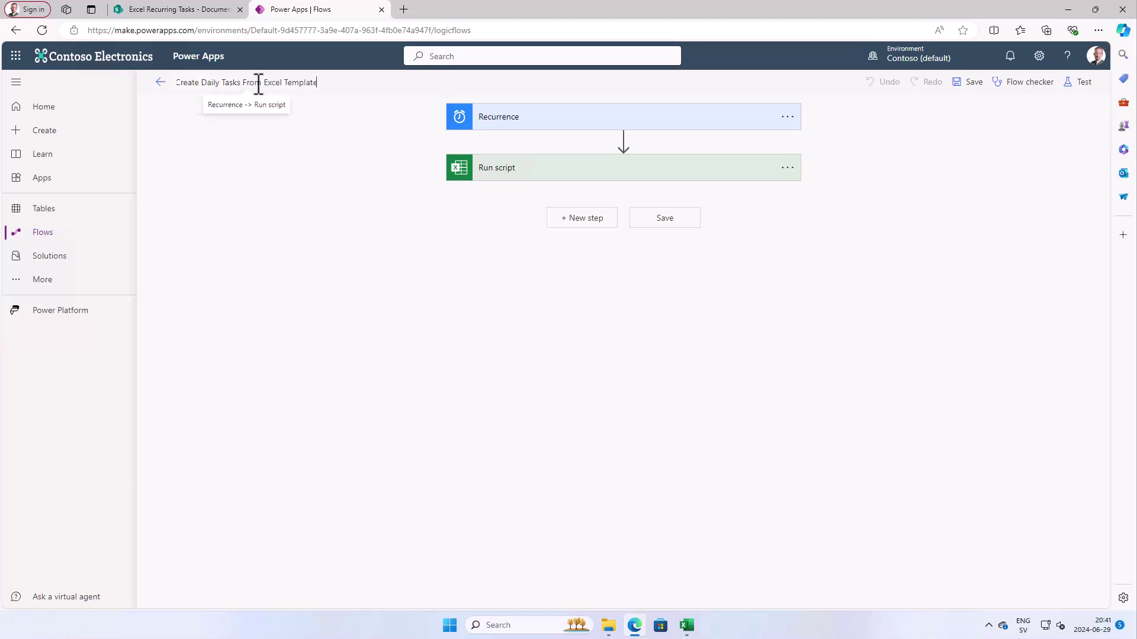
click(971, 84)
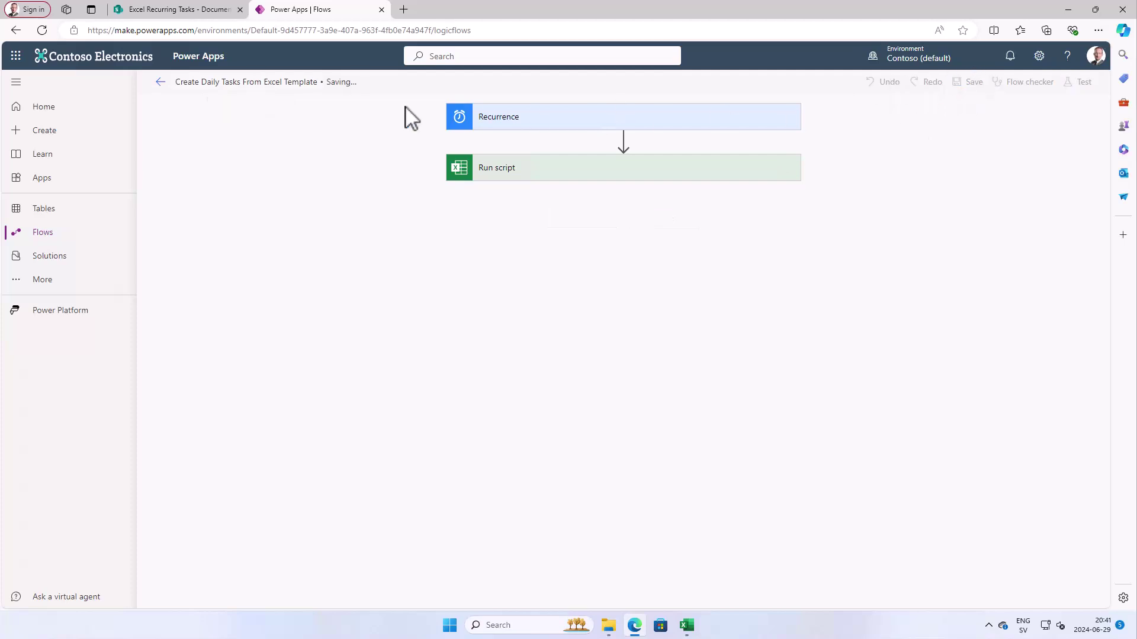
click(549, 118)
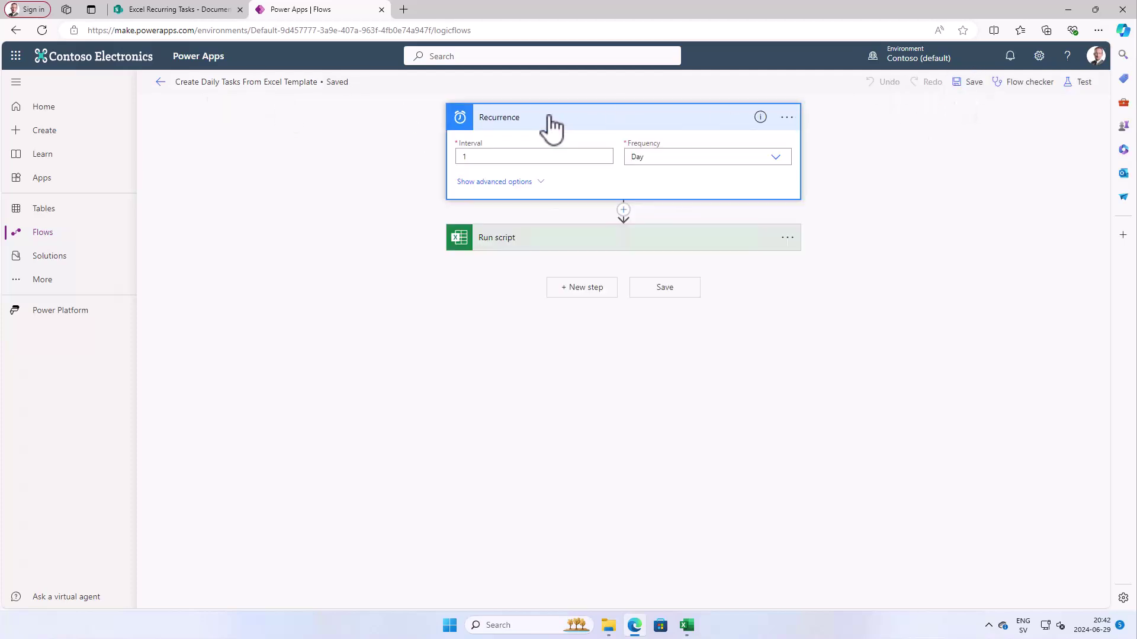
- Verify the Run script step uses RecurringTasks.xlsx and AddTasks, then return to the SharePoint Documents library
click(568, 243)
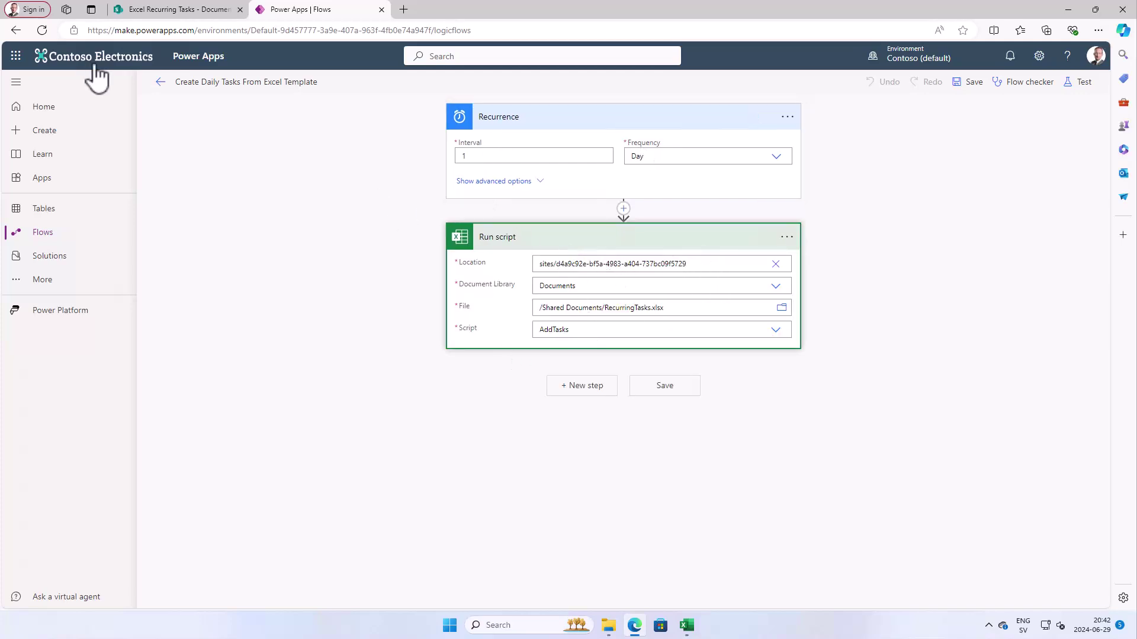
click(159, 82)
click(186, 12)
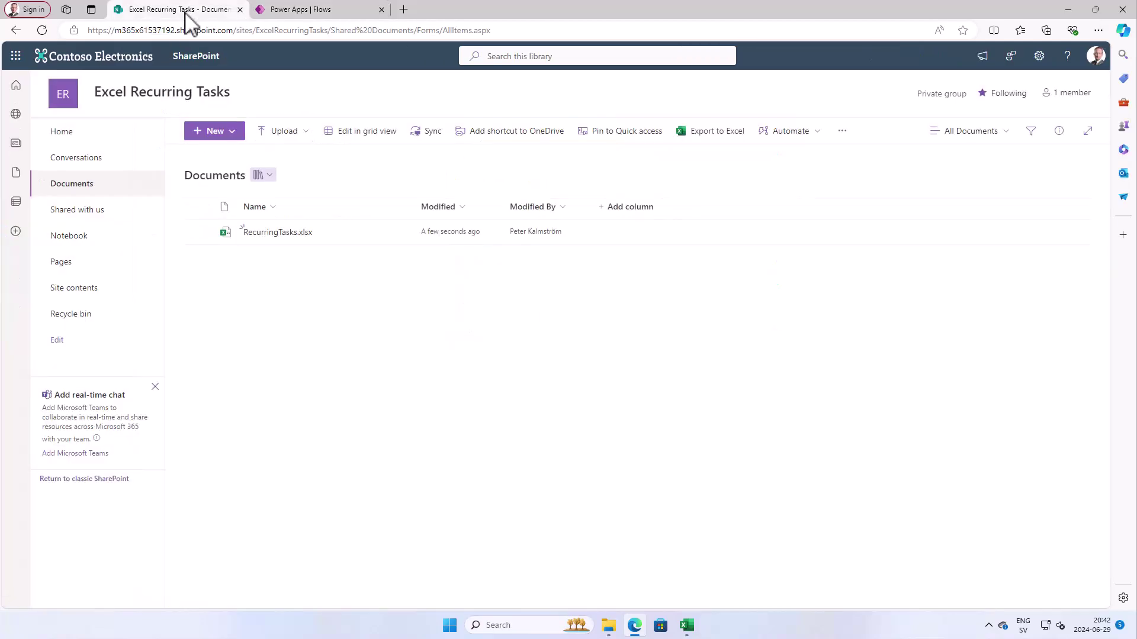
click(287, 13)
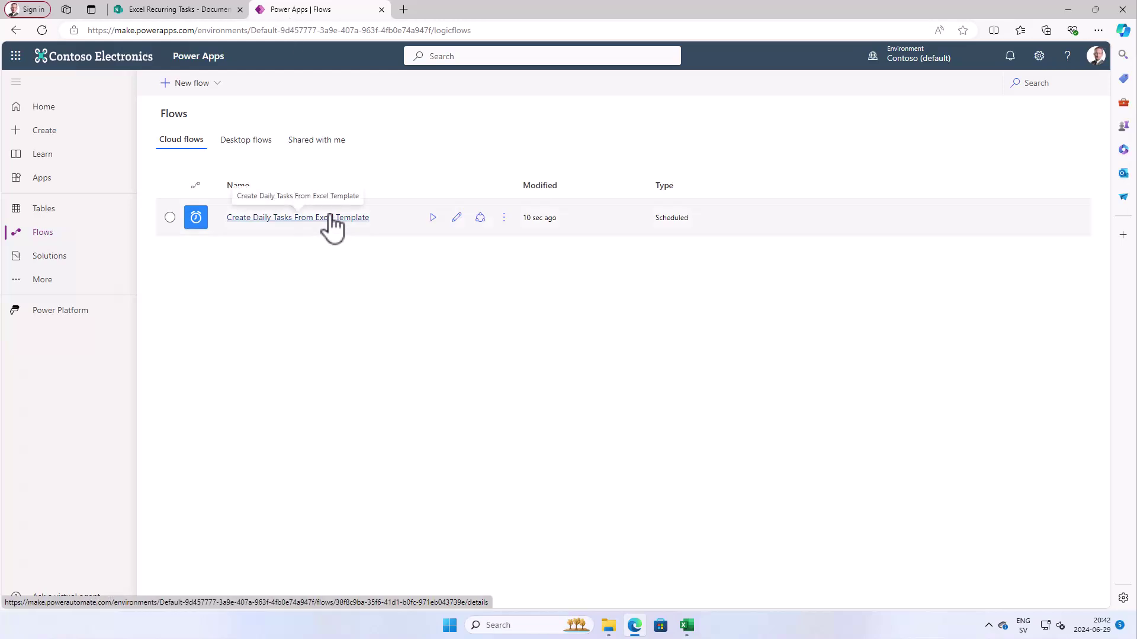
click(202, 13)
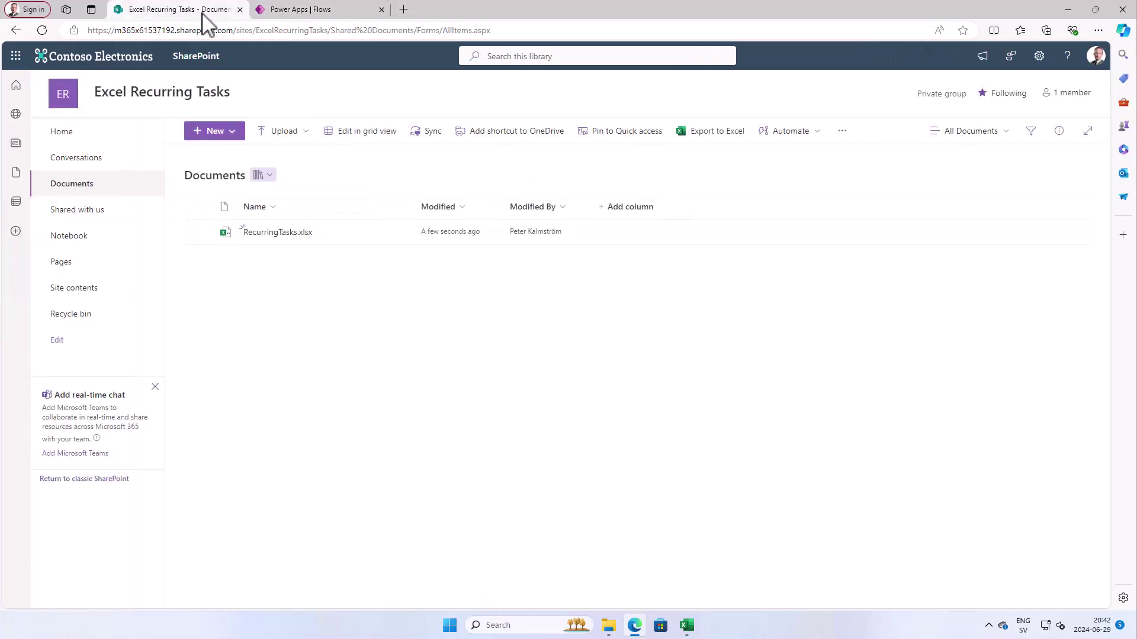